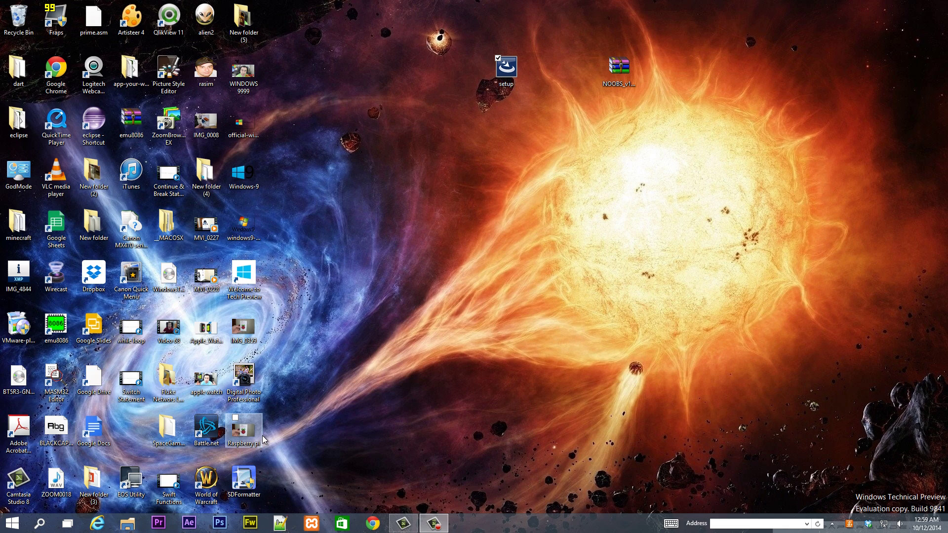
# Check the SD card drive in File Explorer and close the window.
pyautogui.click(12, 523)
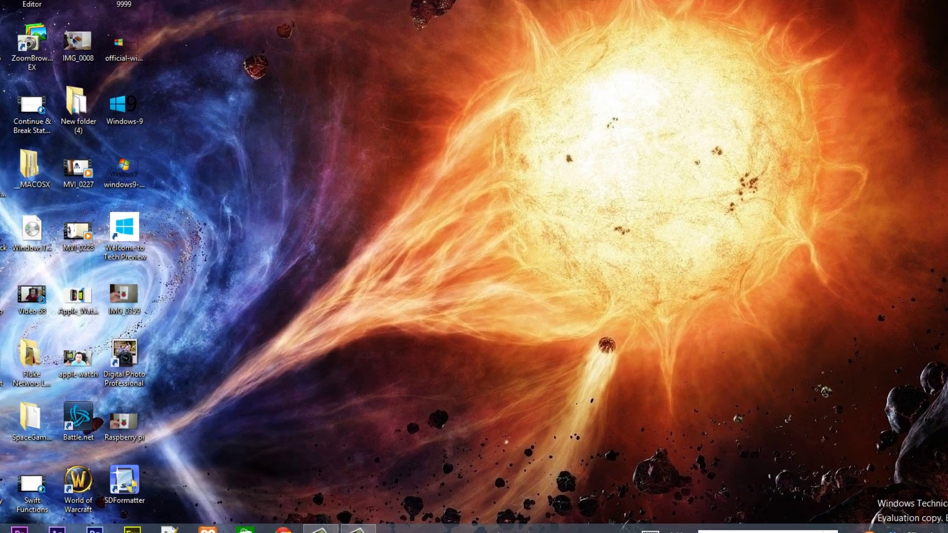
pyautogui.scroll(-1, 138, 220)
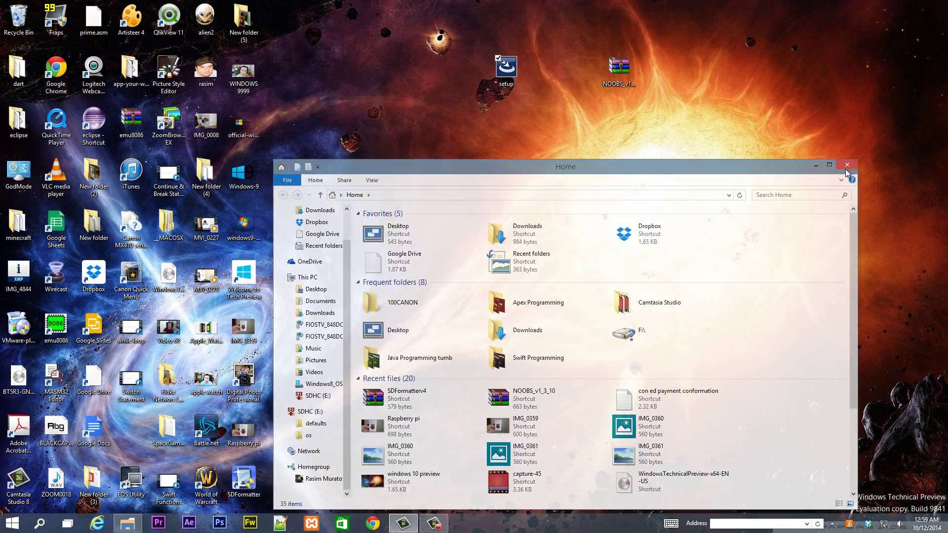
pyautogui.click(847, 166)
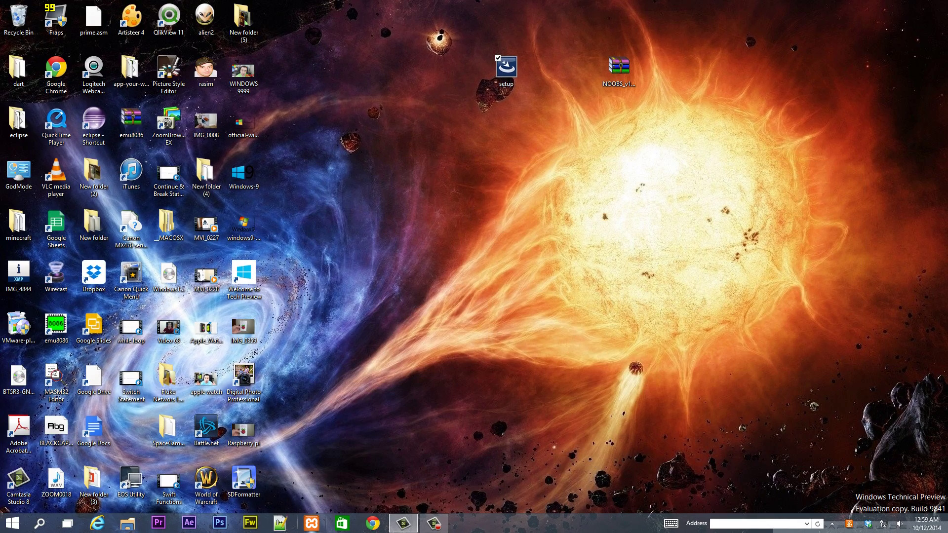
# Switch to Google Chrome, search Google for "sd formatter" and open the SD Association's SD Formatter 4.0 page.
pyautogui.click(376, 529)
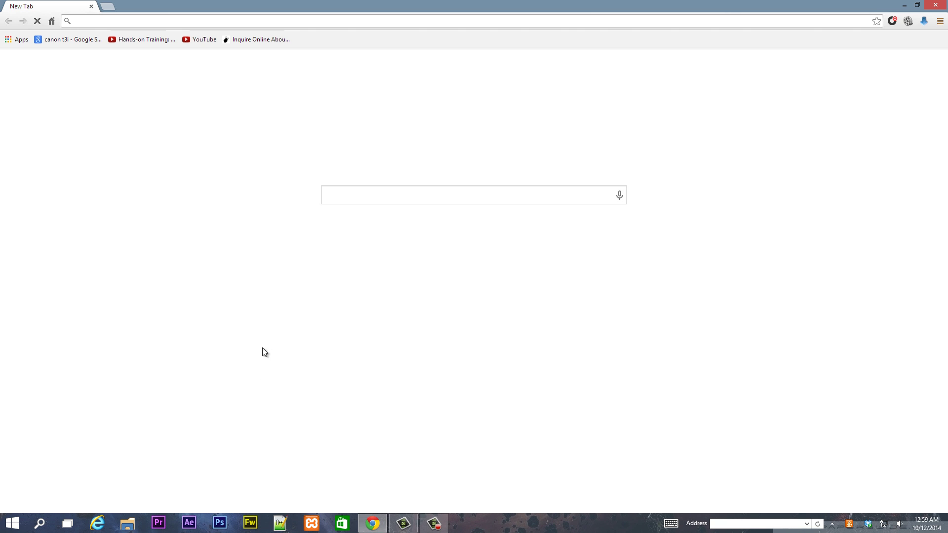
pyautogui.click(368, 256)
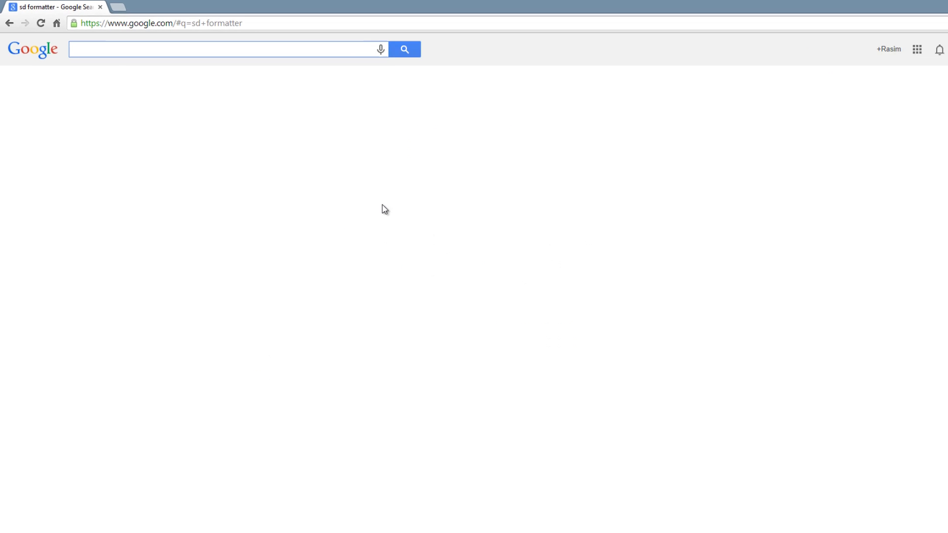
pyautogui.write('sd for')
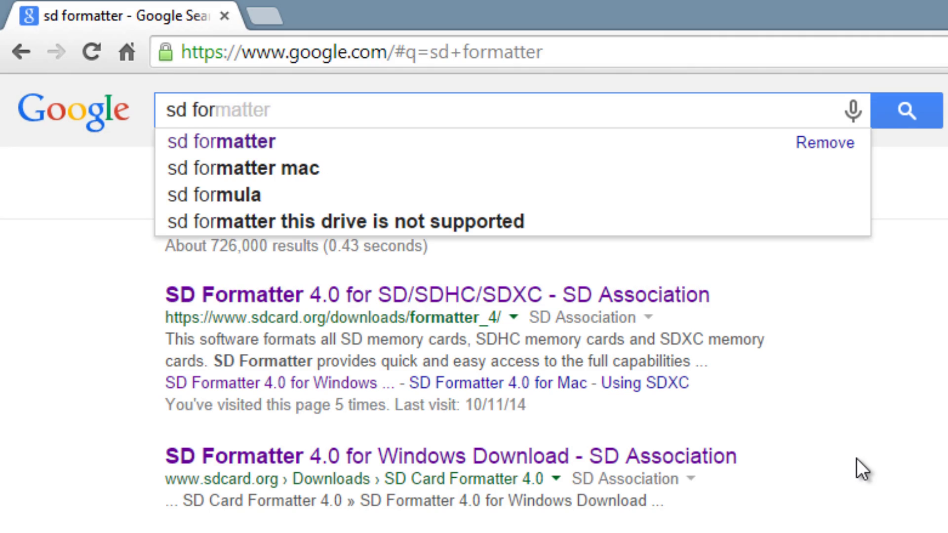
pyautogui.click(656, 296)
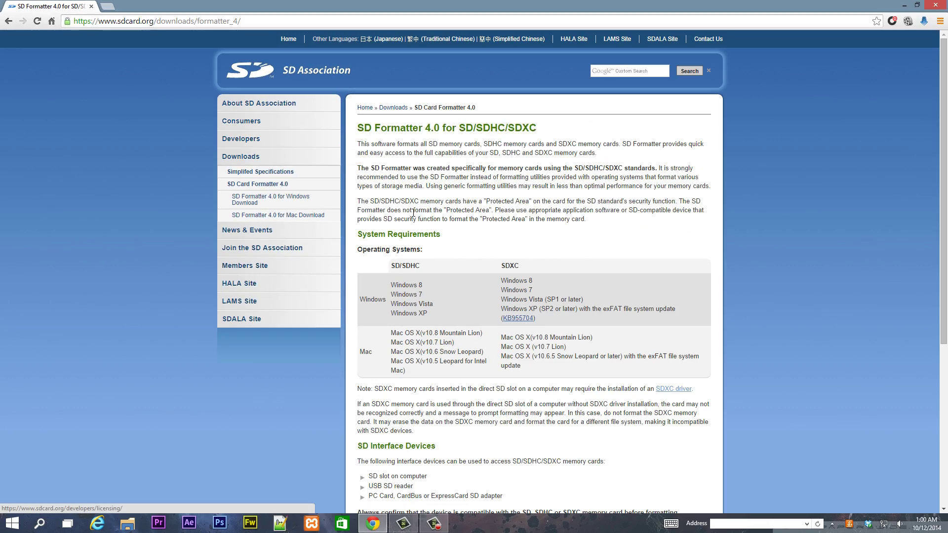
# Download SD Formatter for Windows, accepting the license agreement, and dismiss the WinRAR purchase notice.
pyautogui.scroll(-5, 306, 51)
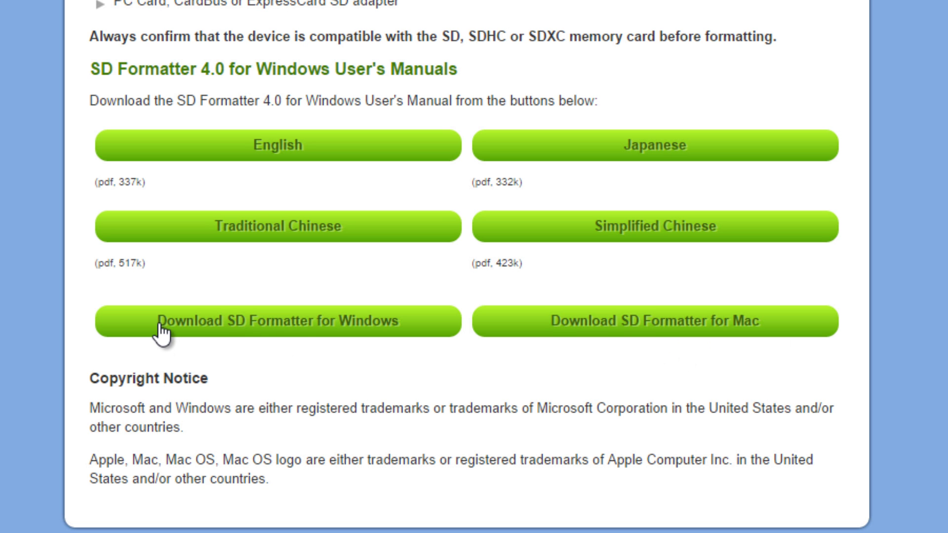
pyautogui.click(235, 318)
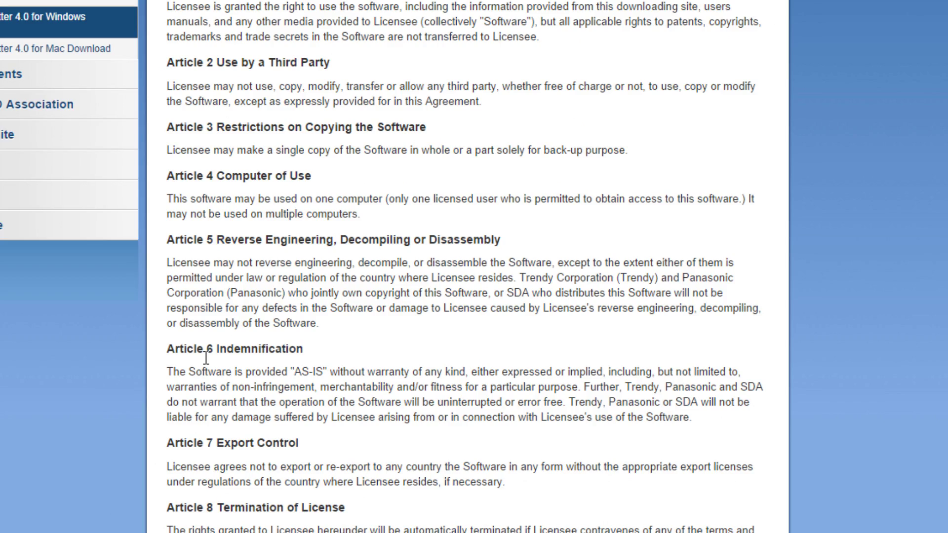
pyautogui.scroll(-5, 129, 395)
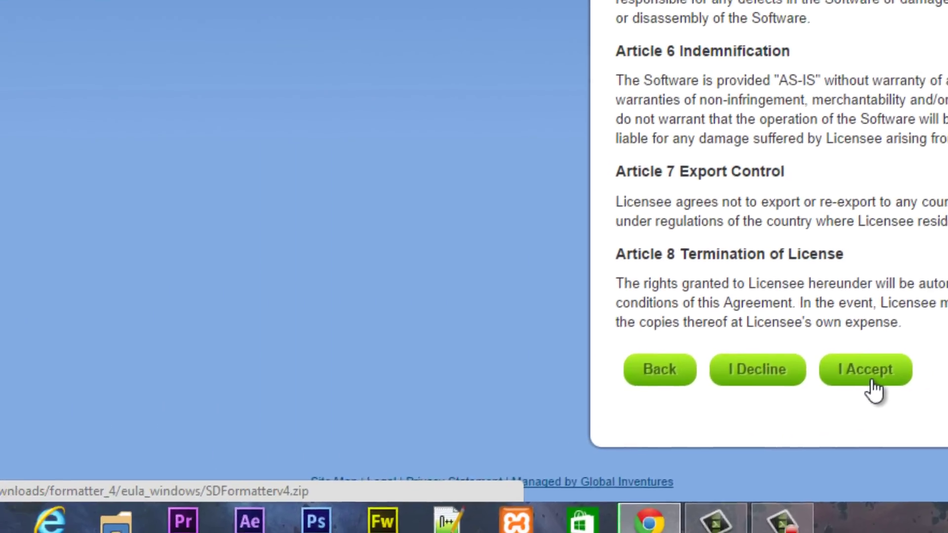
pyautogui.click(602, 403)
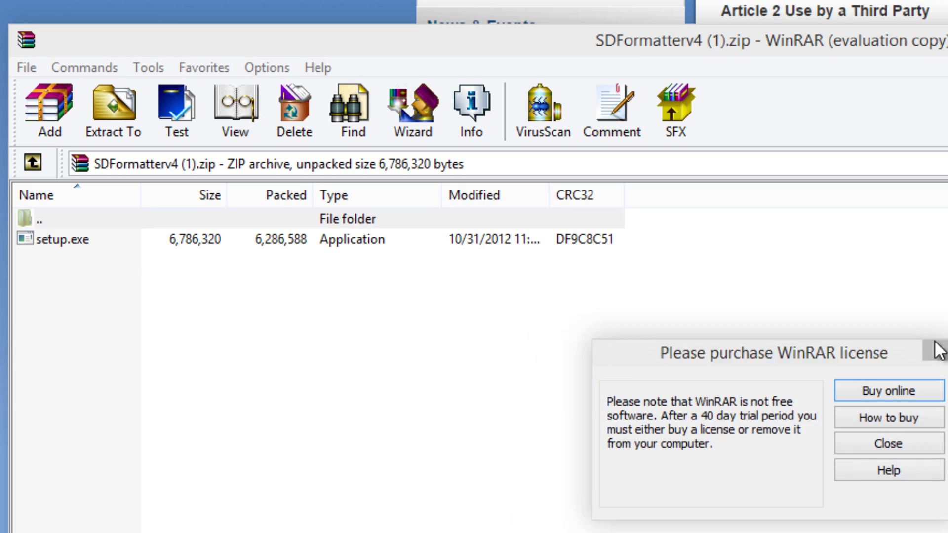
pyautogui.click(938, 349)
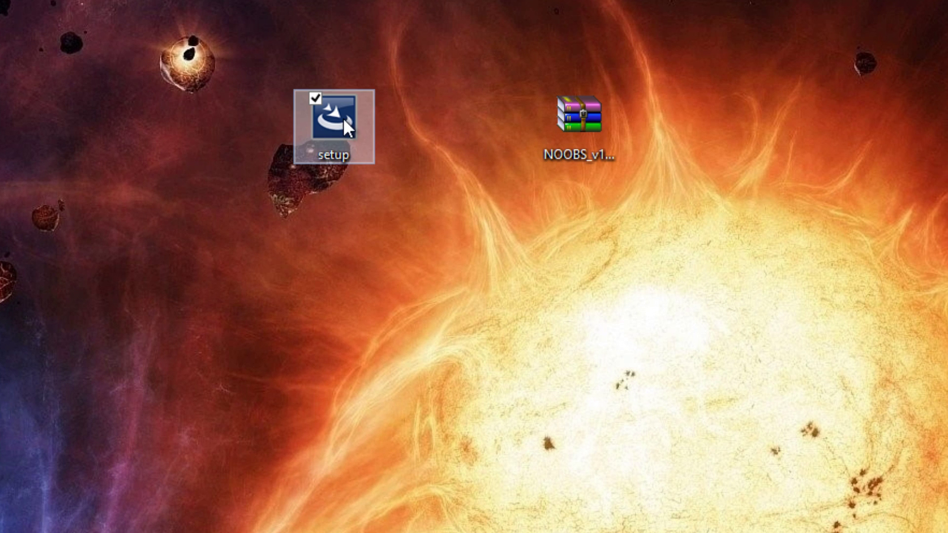
# Run the SDFormatter setup from the desktop, then cancel the installation and exit the wizard.
pyautogui.moveTo(342, 117); pyautogui.dragTo(252, 233)
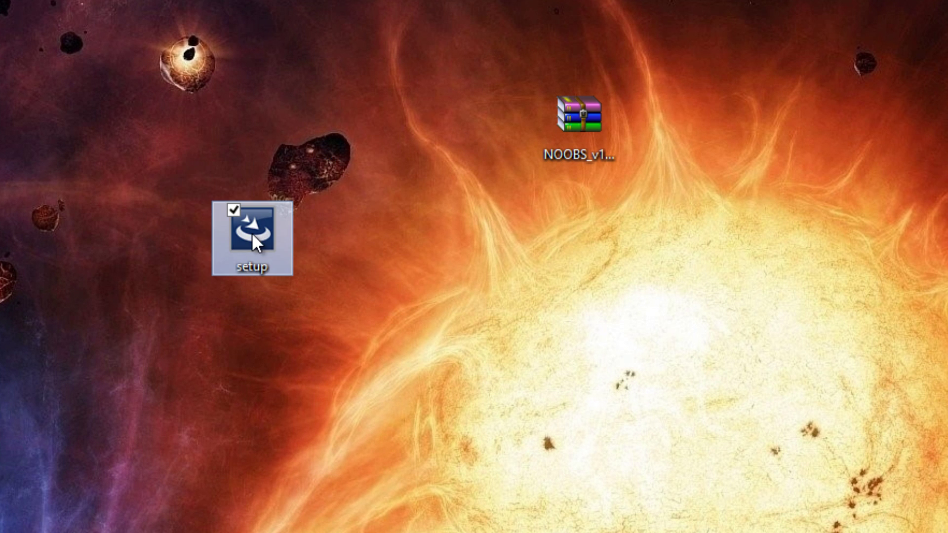
pyautogui.doubleClick(252, 233)
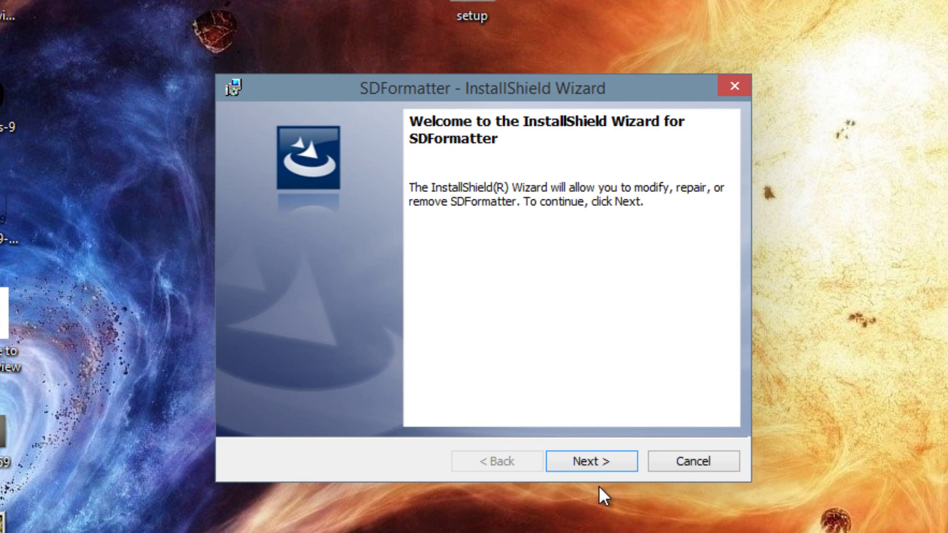
pyautogui.click(688, 467)
pyautogui.click(417, 327)
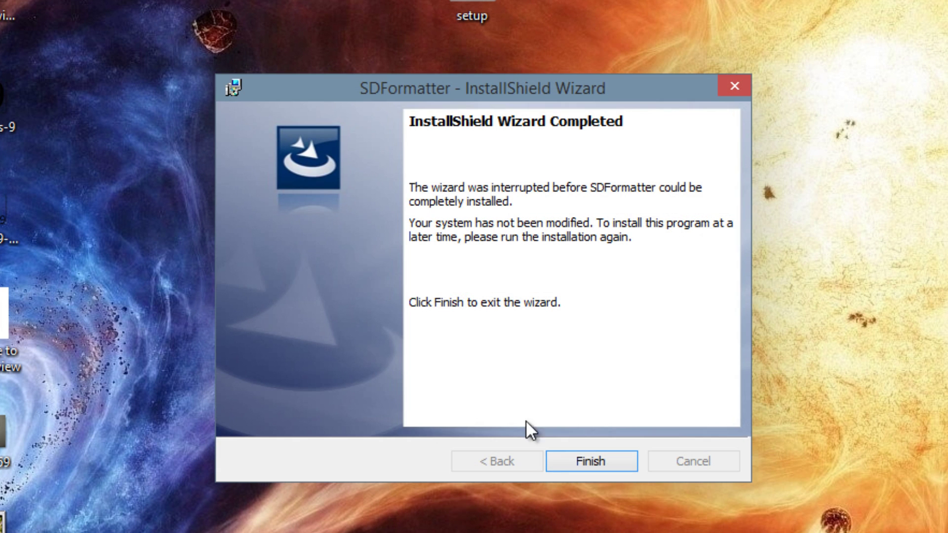
pyautogui.click(634, 459)
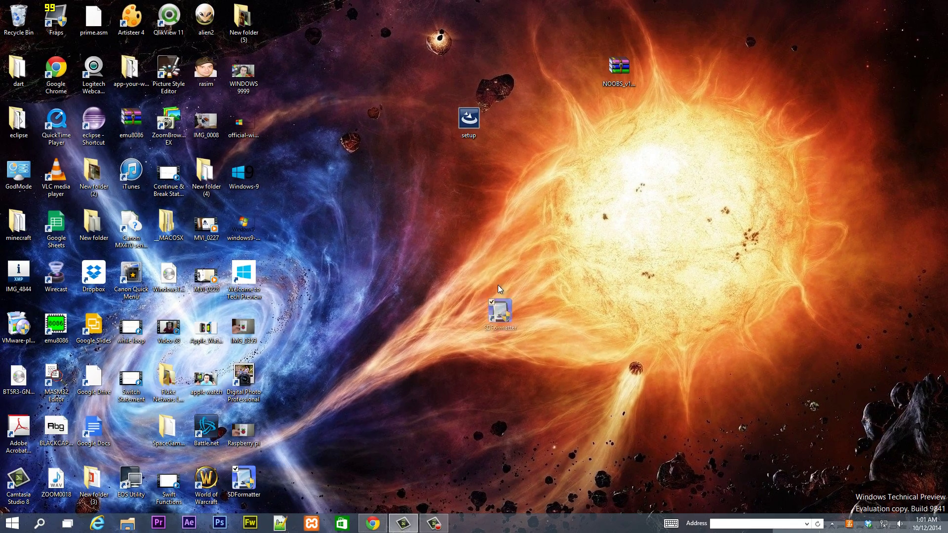
# Place the SDFormatter shortcut in an empty area of the desktop and launch SDFormatter from it.
pyautogui.moveTo(499, 309); pyautogui.dragTo(419, 231)
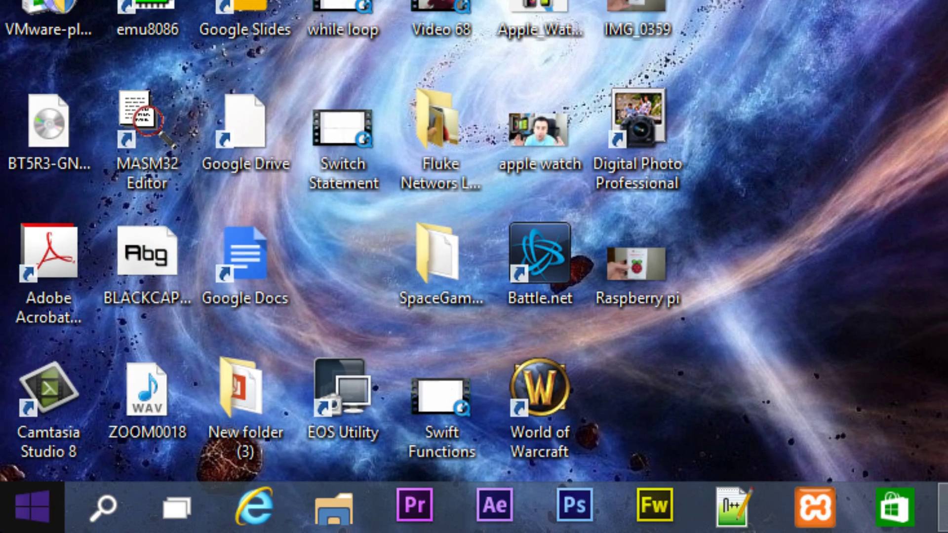
pyautogui.click(32, 507)
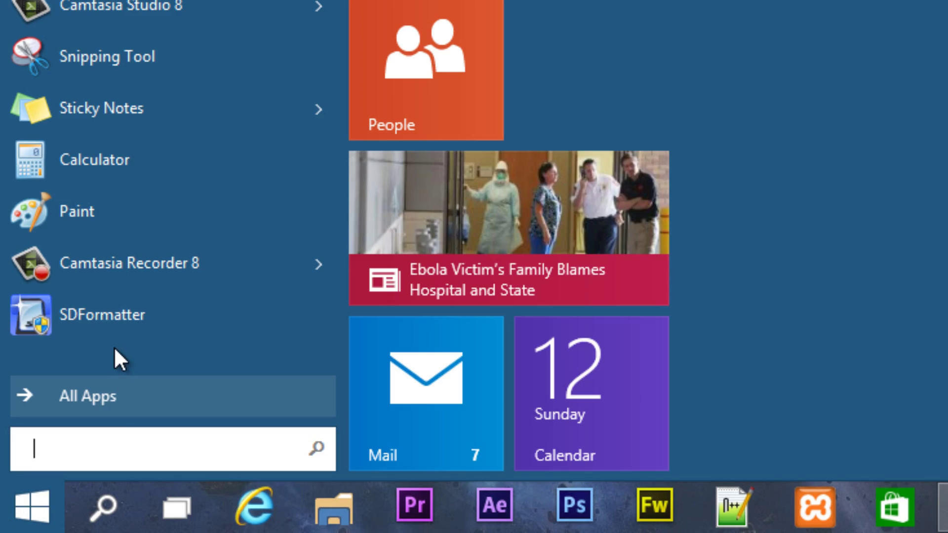
pyautogui.moveTo(182, 310); pyautogui.dragTo(455, 231)
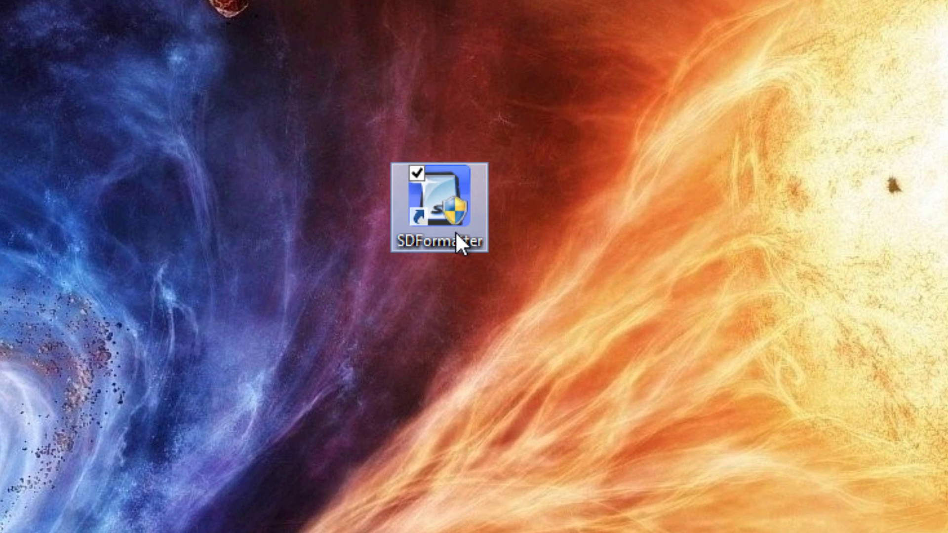
pyautogui.doubleClick(455, 231)
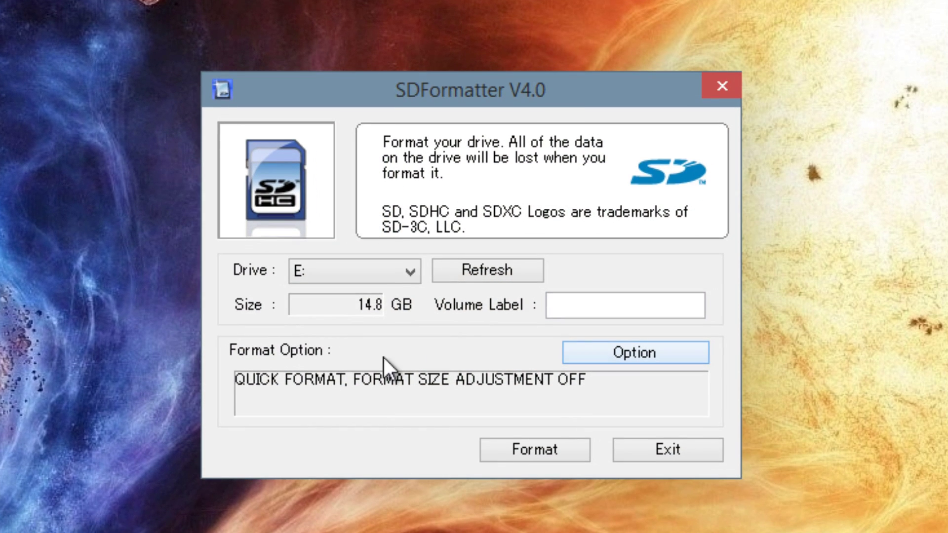
# Select drive E: as the card that SDFormatter formats.
pyautogui.click(304, 273)
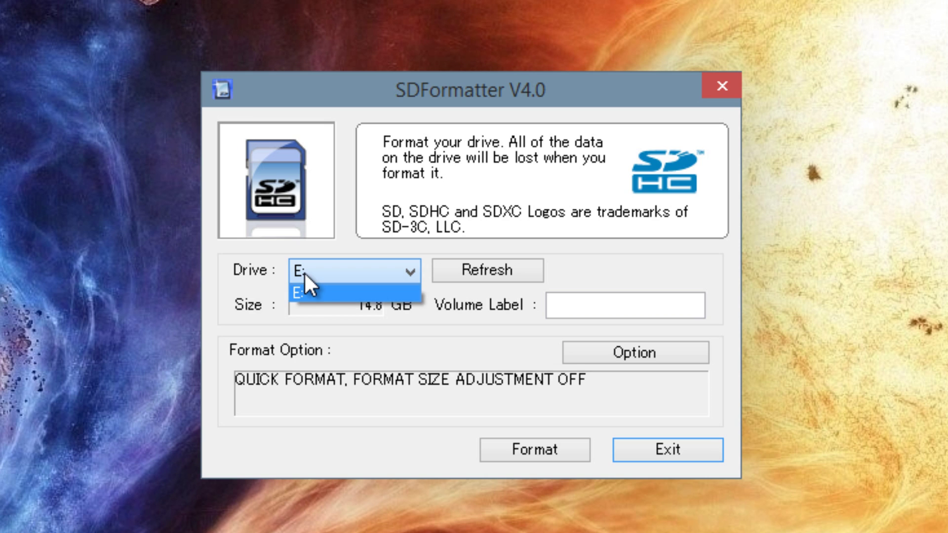
pyautogui.click(312, 293)
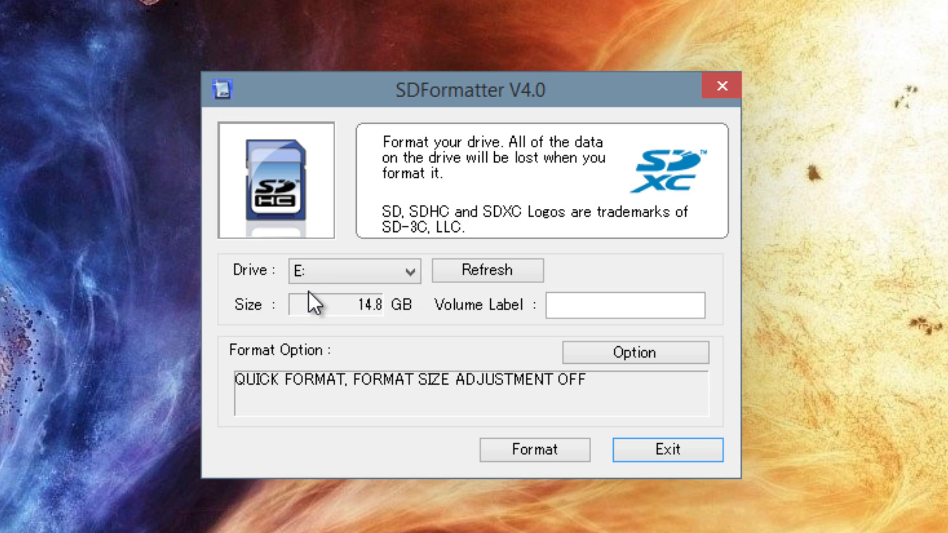
pyautogui.click(324, 270)
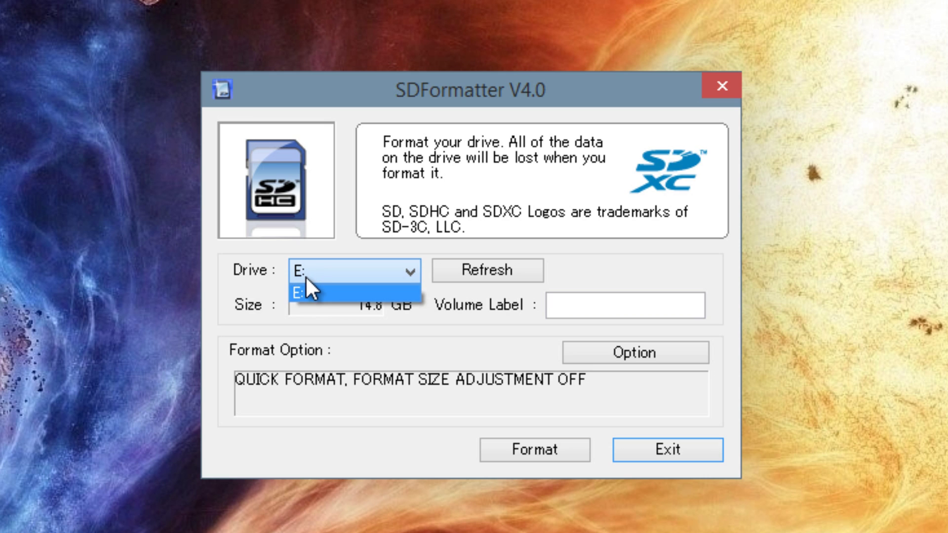
pyautogui.click(303, 276)
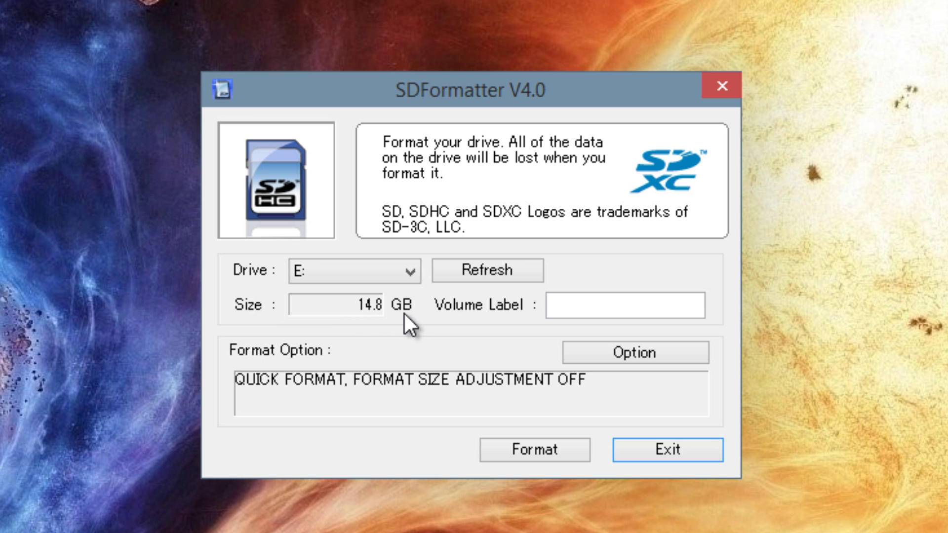
# Quick format the SD card on drive E:, confirming the prompts, and exit SDFormatter.
pyautogui.click(531, 451)
pyautogui.click(495, 345)
pyautogui.click(495, 347)
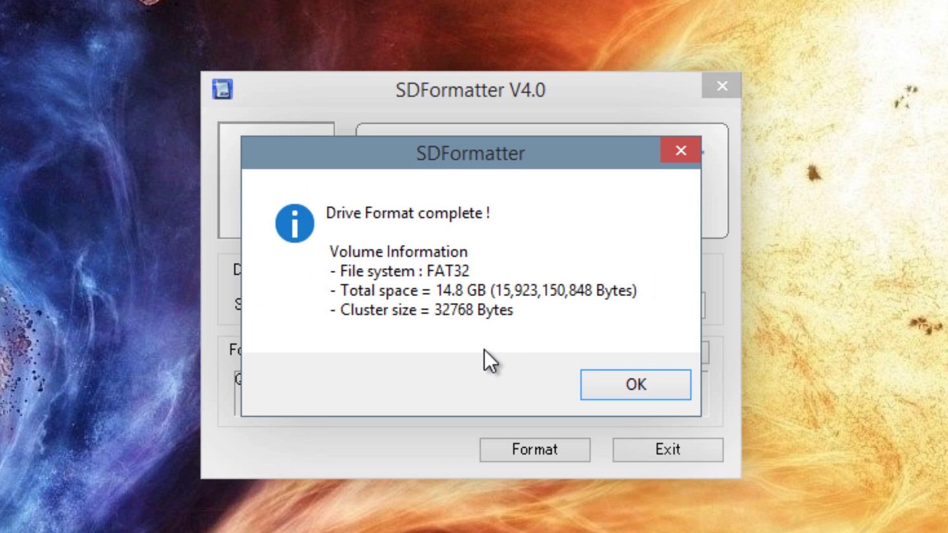
pyautogui.click(636, 389)
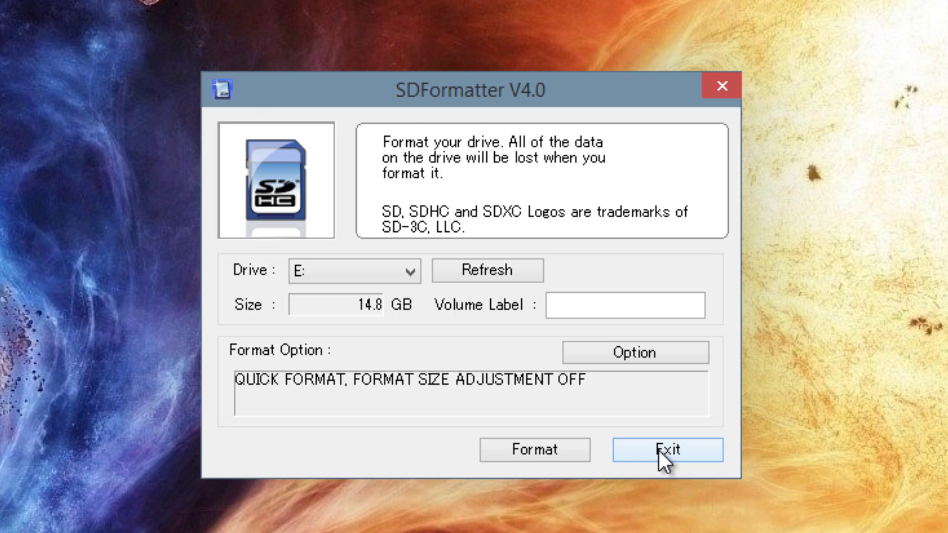
pyautogui.click(659, 450)
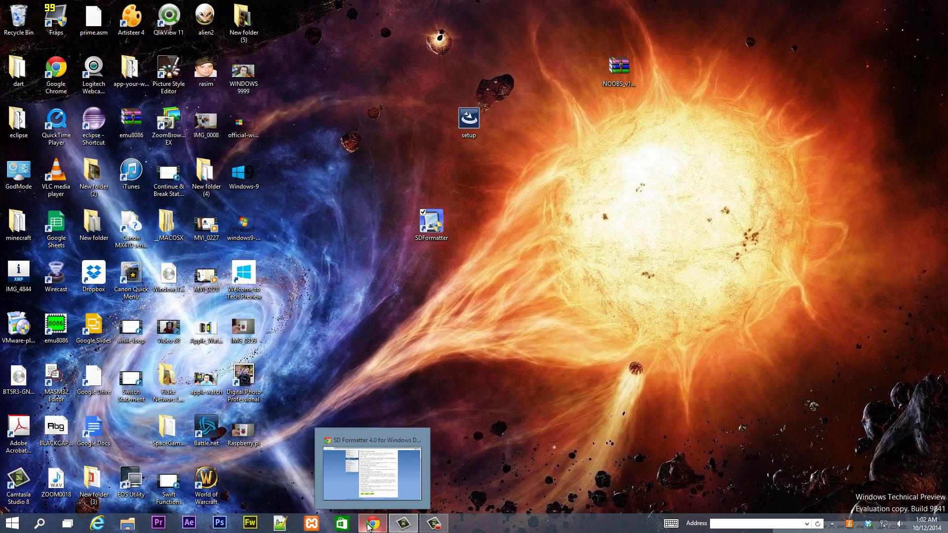
pyautogui.click(372, 525)
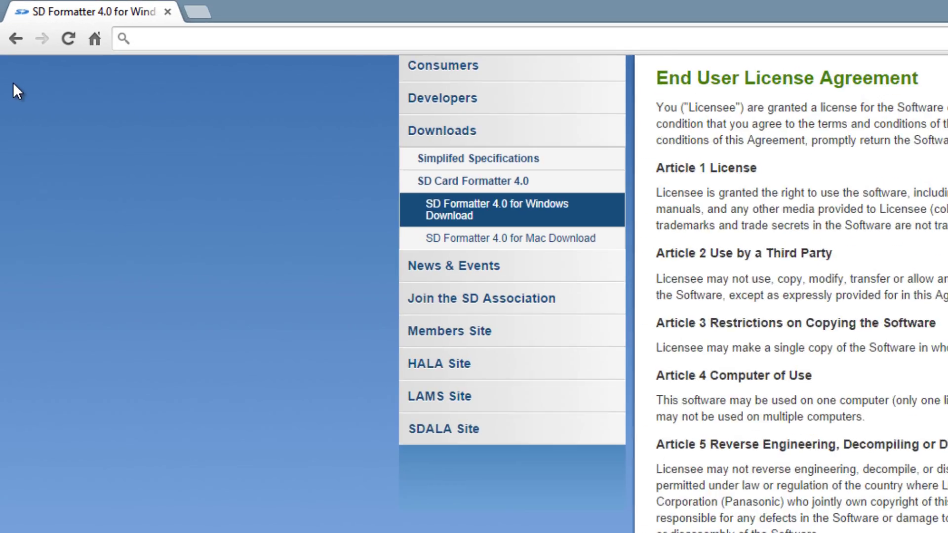
pyautogui.write('www.rasp')
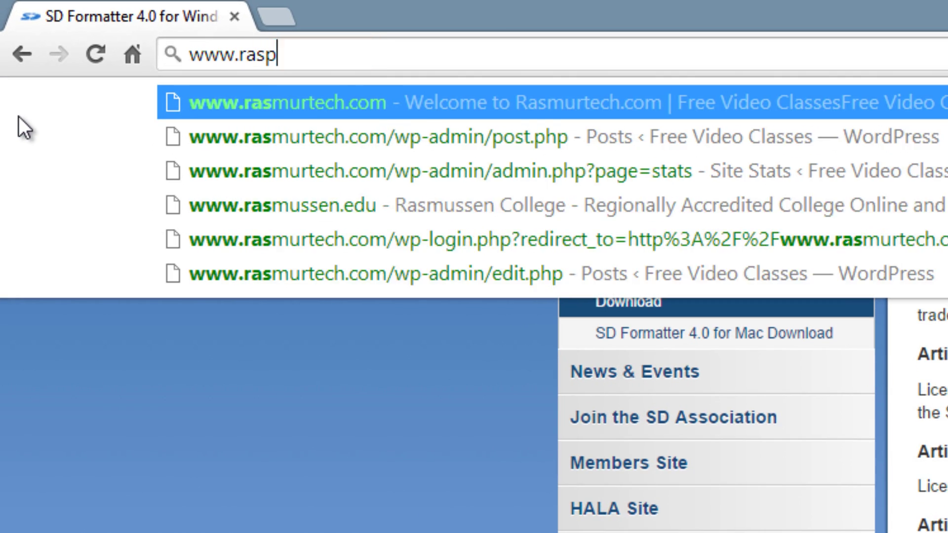
pyautogui.write('berrypi')
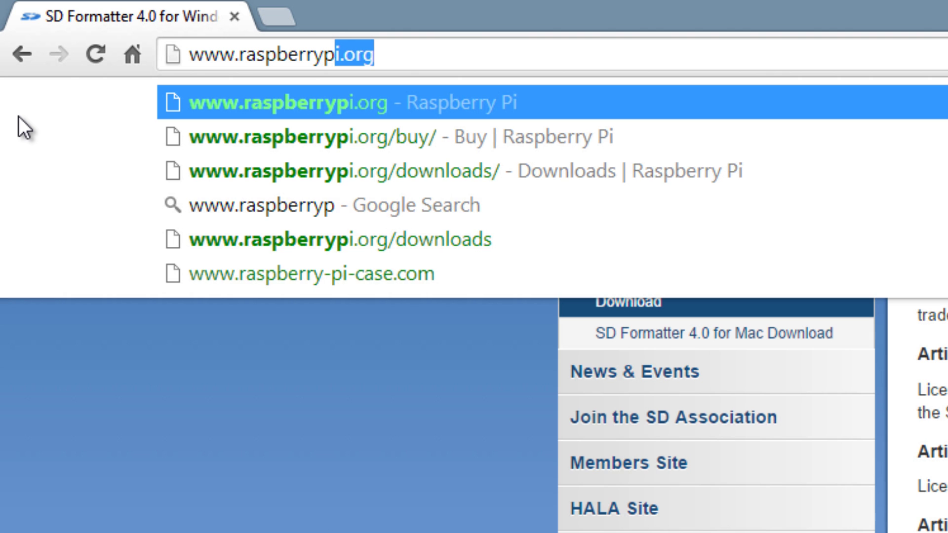
pyautogui.write('.')
pyautogui.write('org')
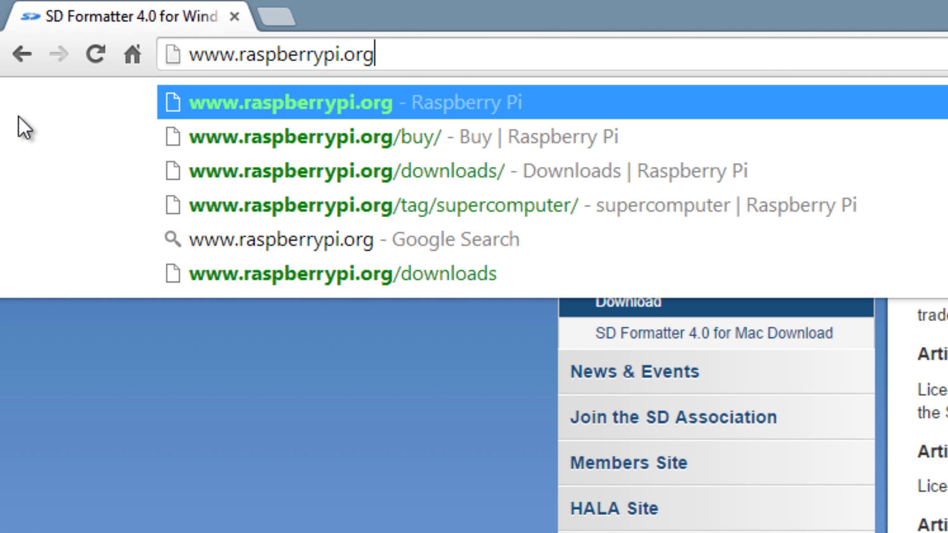
pyautogui.press('Return')
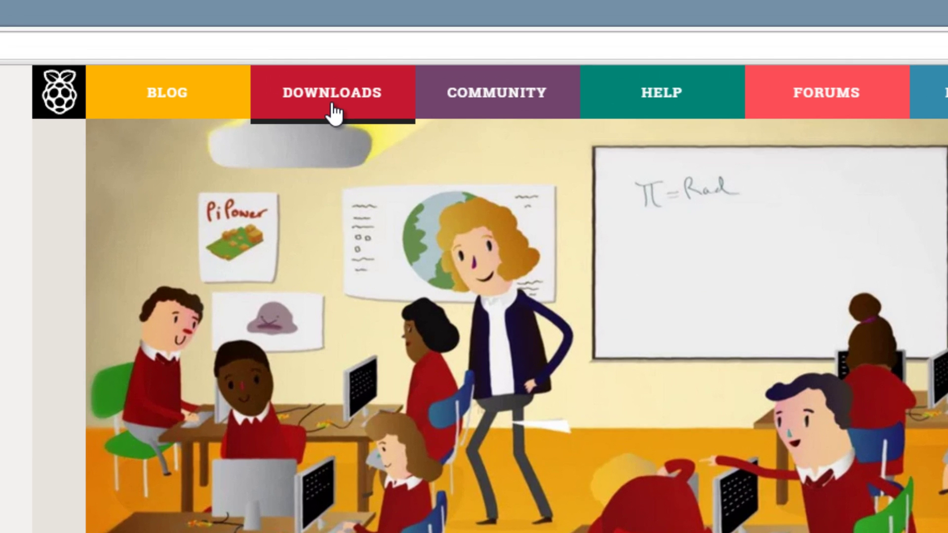
# Open the Raspberry Pi downloads page and download the NOOBS 1.3.10 offline and network install as a ZIP.
pyautogui.click(331, 104)
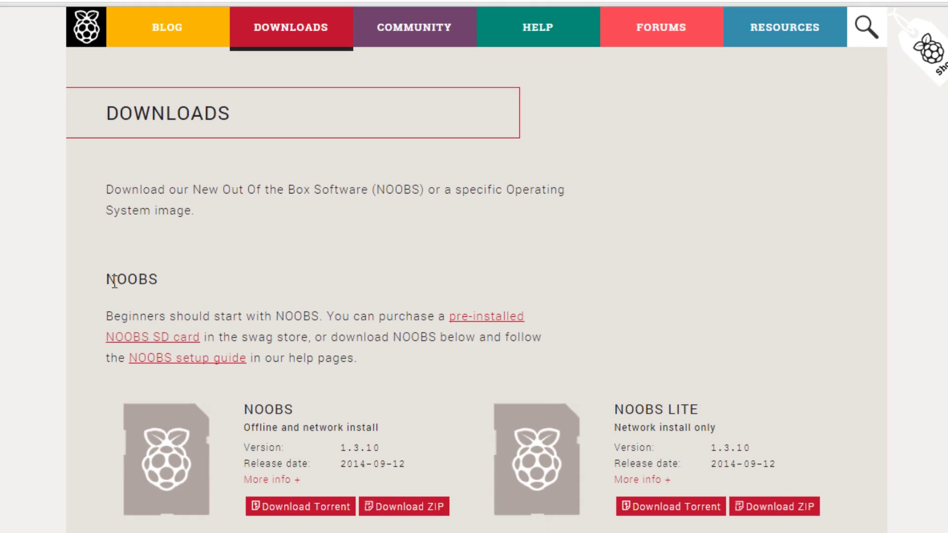
pyautogui.doubleClick(114, 282)
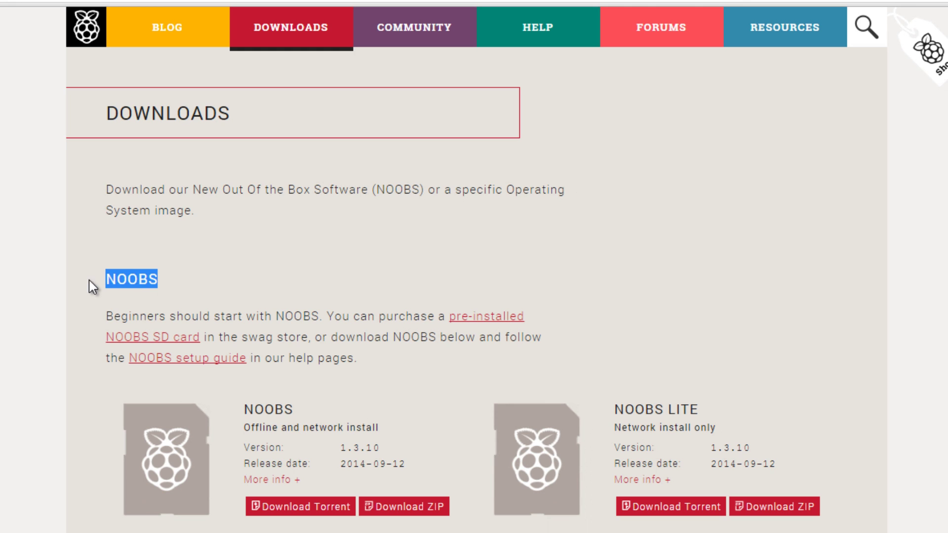
pyautogui.scroll(-2, 351, 439)
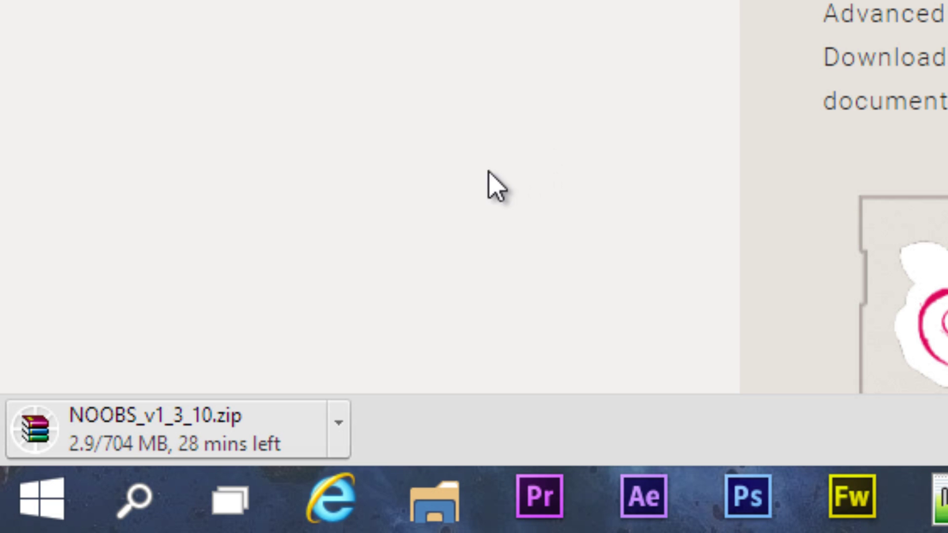
# Cancel the running download of NOOBS_v1_3_10.zip.
pyautogui.rightClick(296, 428)
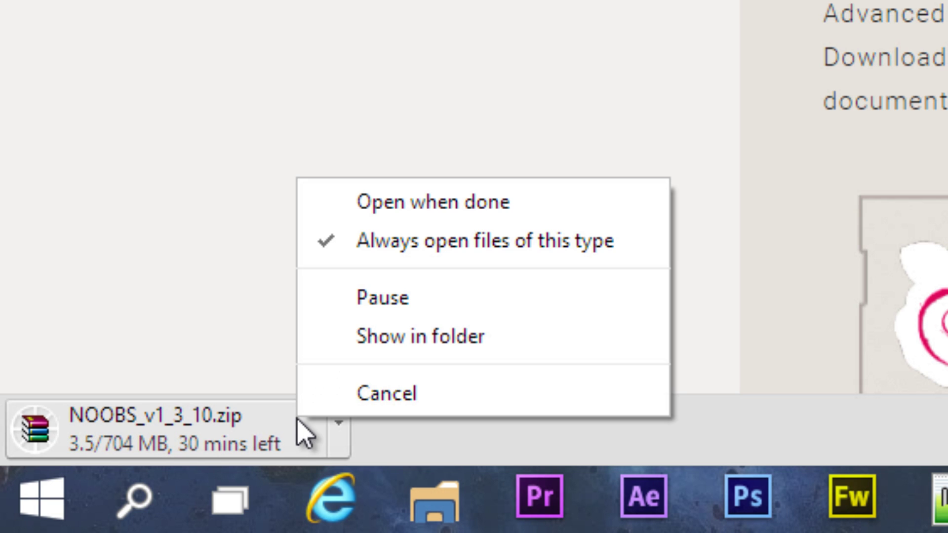
pyautogui.click(388, 398)
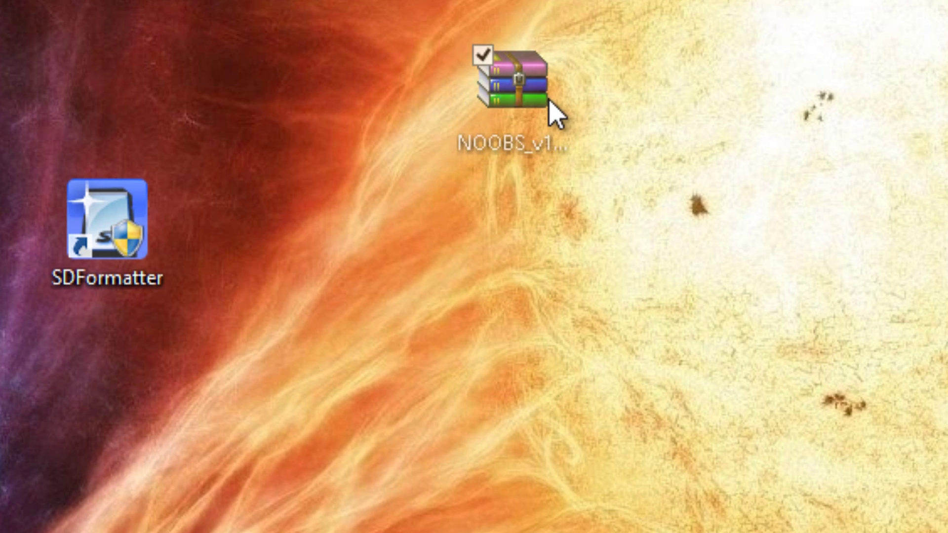
# Open the NOOBS_v1_3_10 archive from the desktop in WinRAR and bring up its extraction path options, dismissing the licence reminder.
pyautogui.click(511, 84)
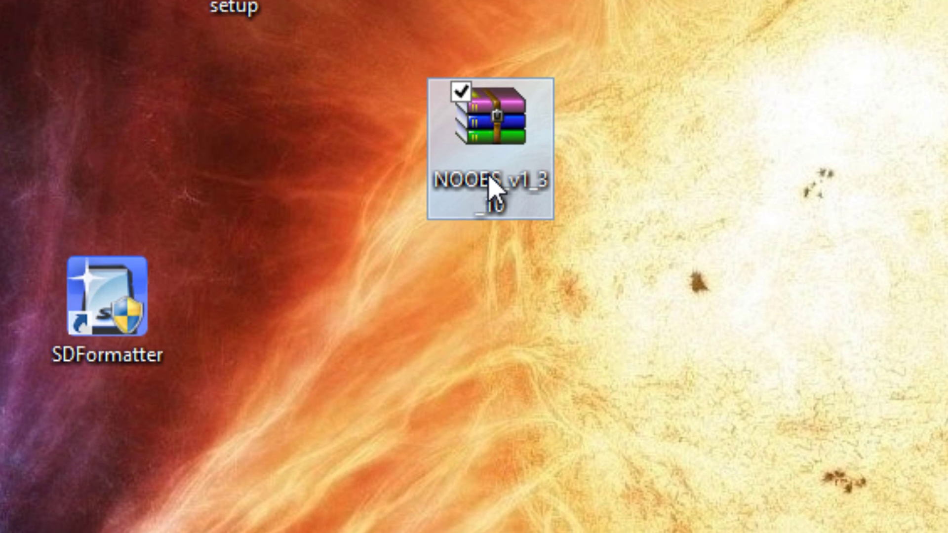
pyautogui.click(494, 143)
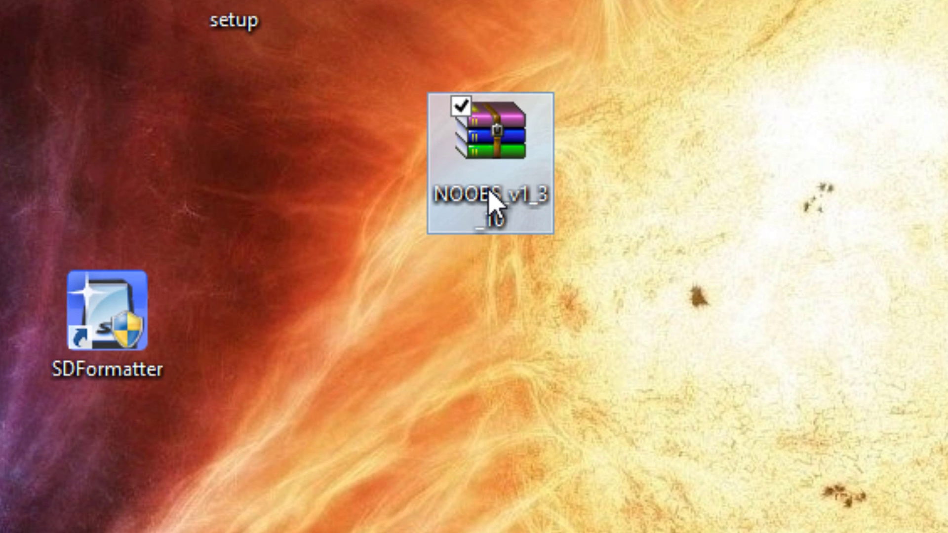
pyautogui.click(506, 151)
pyautogui.doubleClick(476, 154)
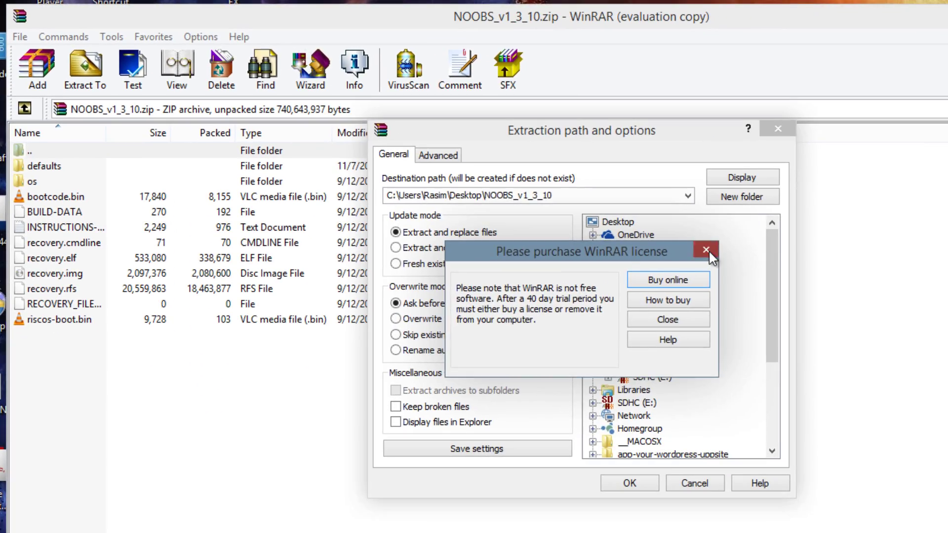
pyautogui.click(945, 513)
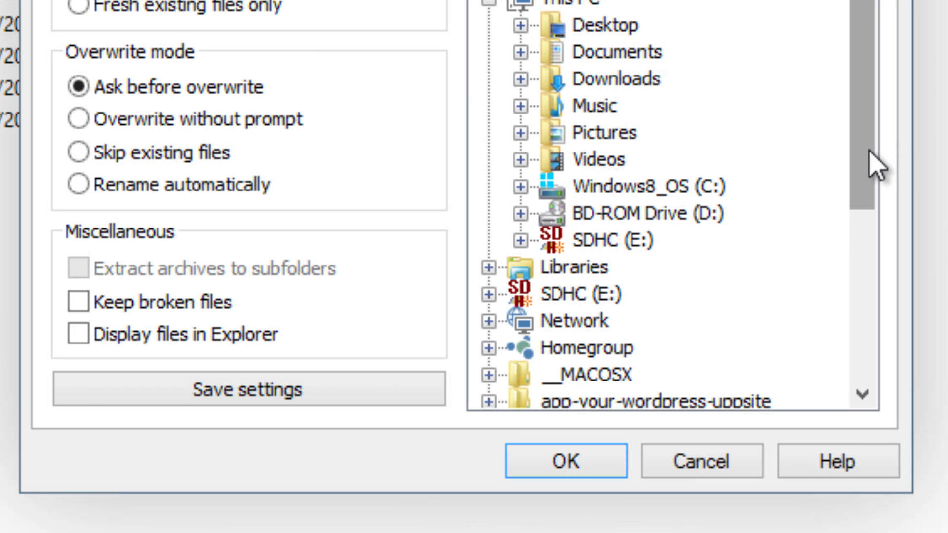
# Extract the NOOBS archive to the SDHC (E:) card and close WinRAR.
pyautogui.moveTo(870, 152); pyautogui.dragTo(894, 178)
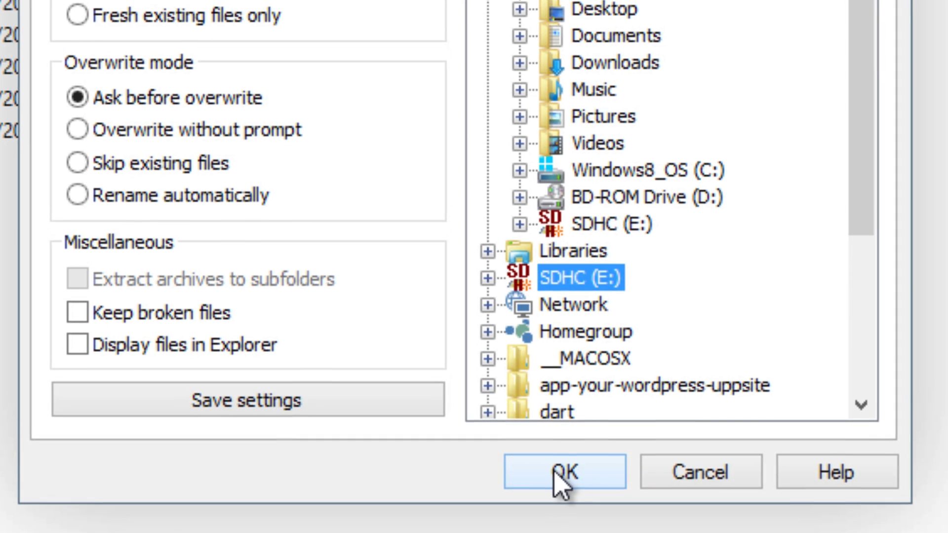
pyautogui.click(563, 469)
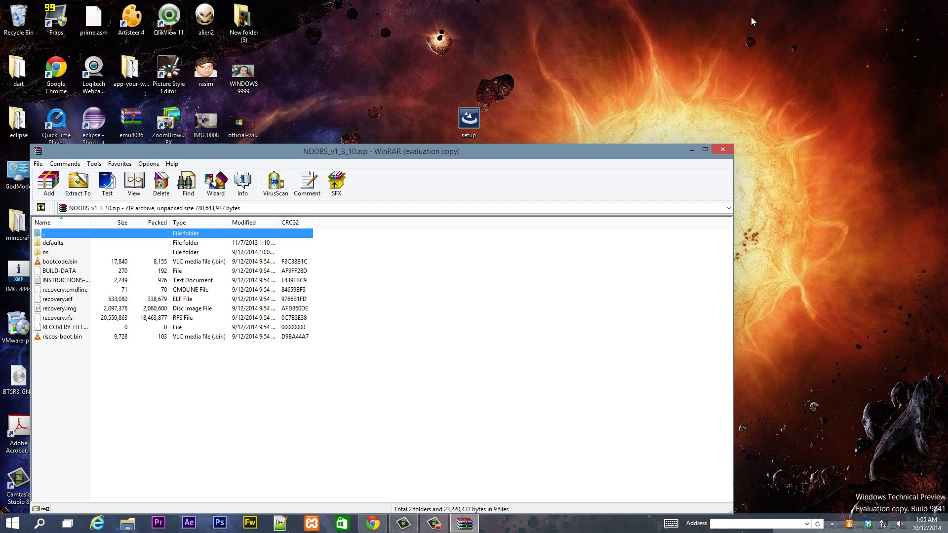
pyautogui.click(720, 151)
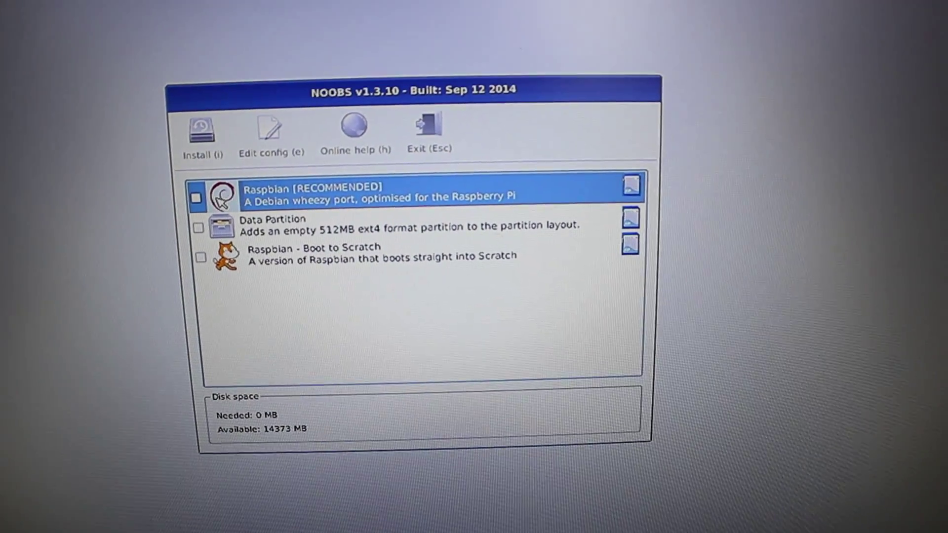
# In the NOOBS installer on the Raspberry Pi, install Raspbian [RECOMMENDED], accept overwriting the SD card and acknowledge the completed installation.
pyautogui.click(197, 197)
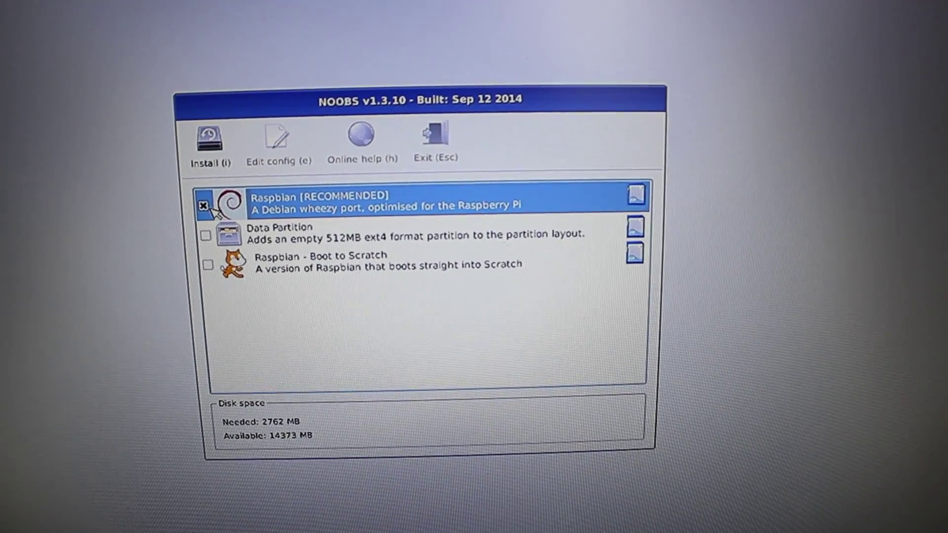
pyautogui.click(233, 154)
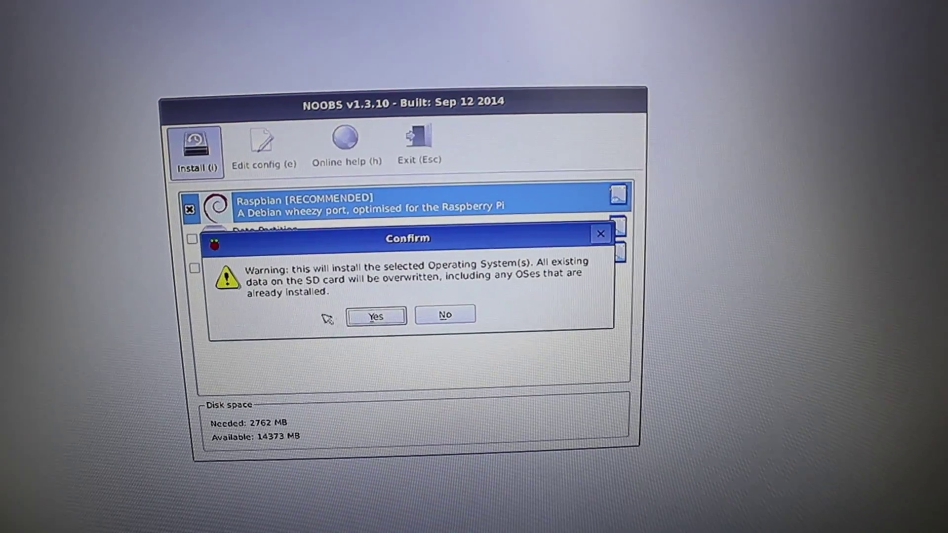
pyautogui.click(373, 317)
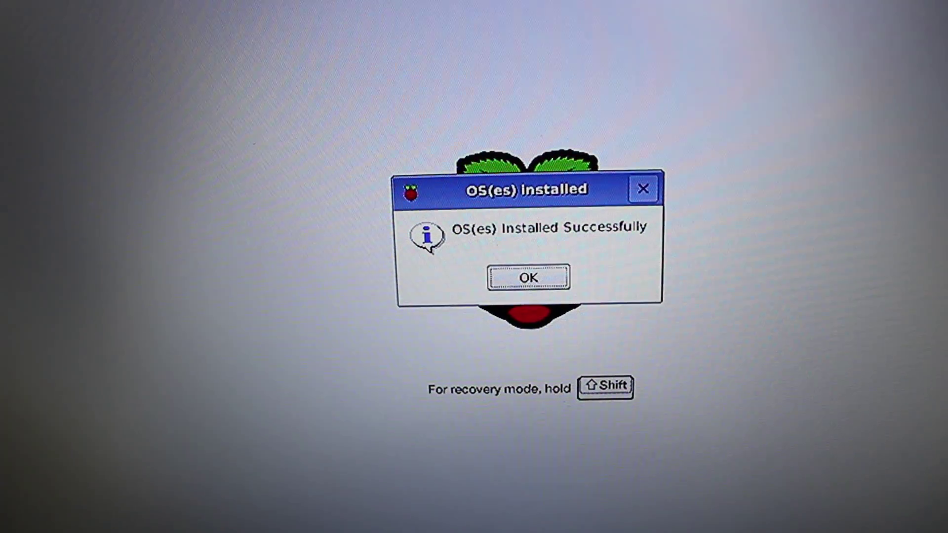
pyautogui.press('Return')
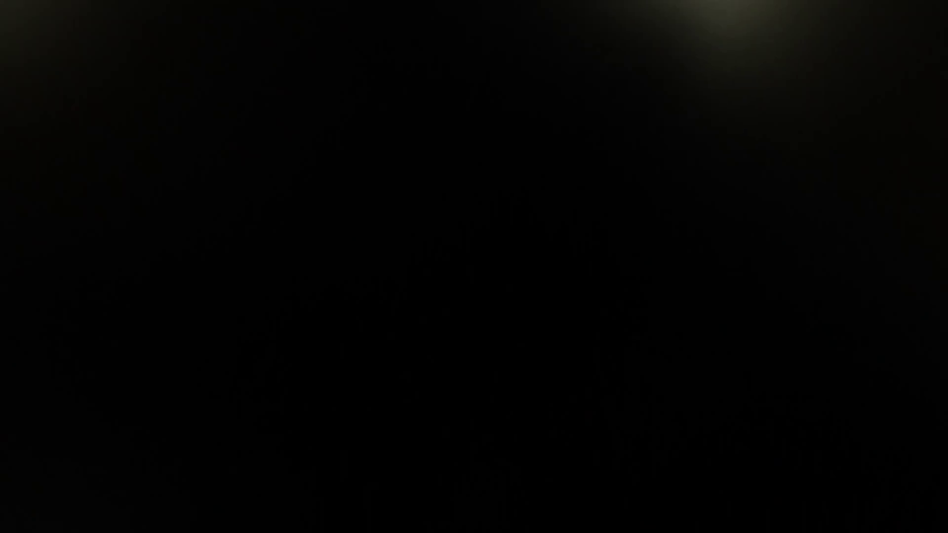